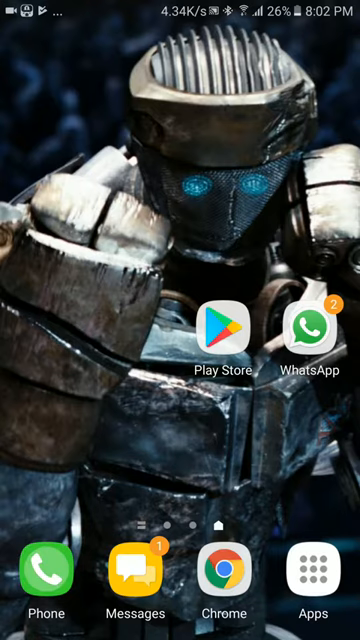
Step: Reach the Parallel Space store listing from the home screen and launch the app
{"action": "left_click", "coordinate": [222, 328]}
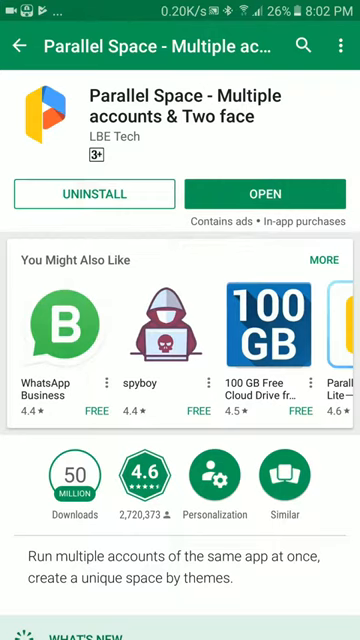
{"action": "left_click", "coordinate": [276, 189]}
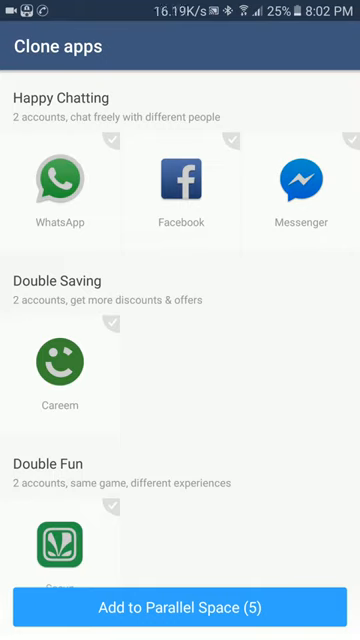
Step: Tick WhatsApp in the clone list, bringing the chosen app count to six
{"action": "left_click", "coordinate": [60, 185]}
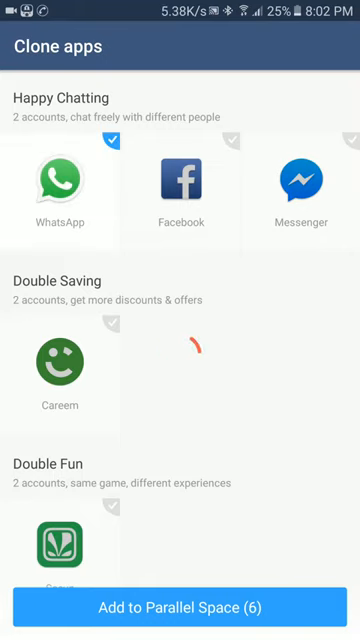
Step: Add the six chosen apps to Parallel Space and land on the cloned WhatsApp's welcome screen
{"action": "left_click", "coordinate": [180, 607]}
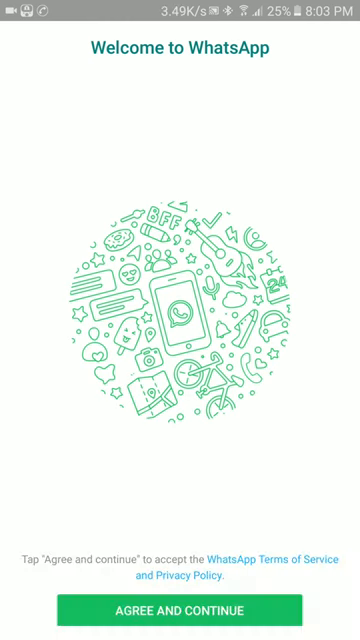
Step: Accept WhatsApp's terms to reach the phone number verification screen with country code prefilled
{"action": "left_click", "coordinate": [236, 608]}
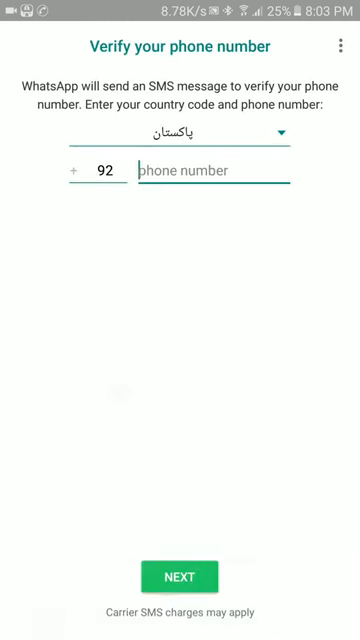